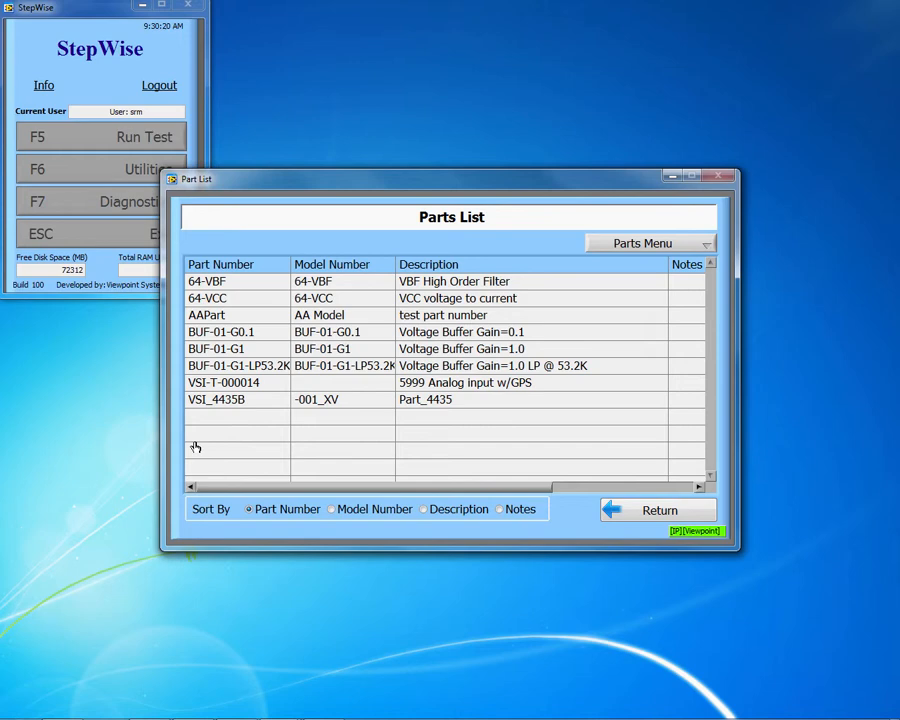
Open part BUF-01-G1 for editing and examine its general, properties and advanced information
click(466, 350)
click(674, 246)
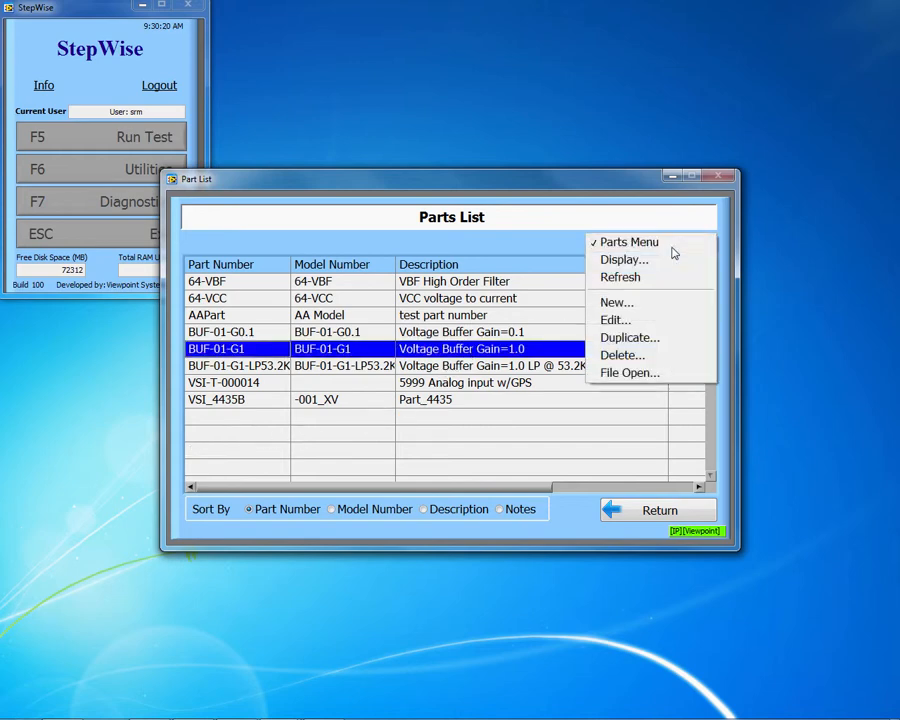
click(646, 320)
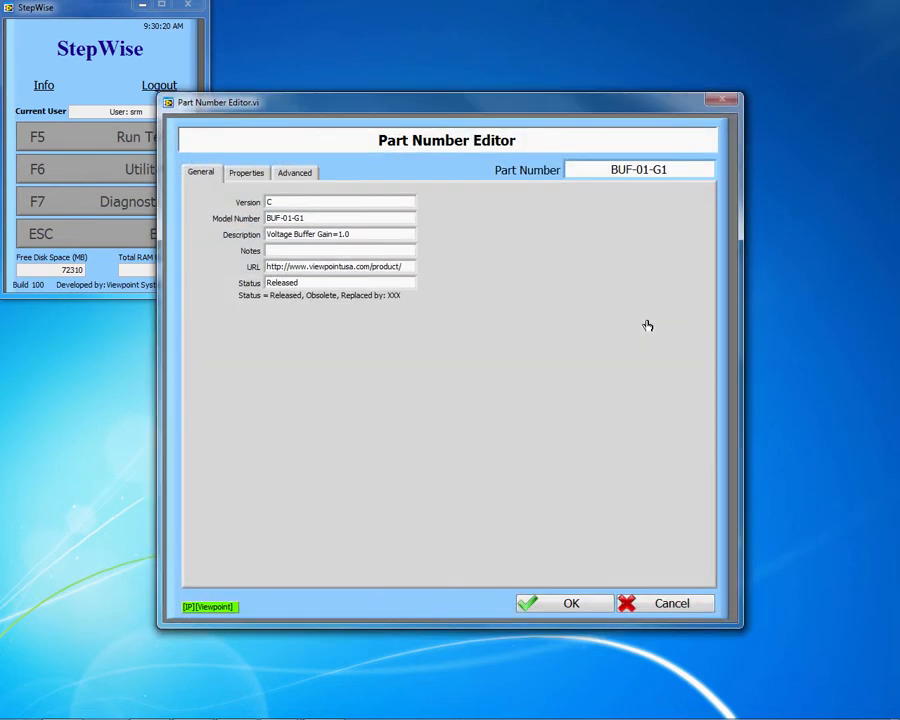
click(248, 173)
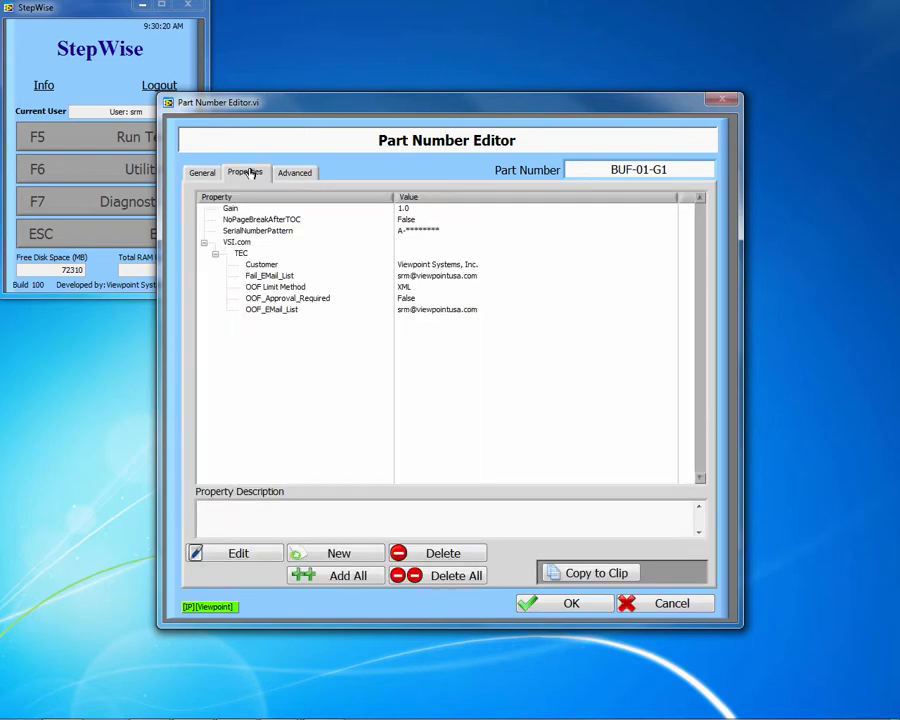
click(300, 175)
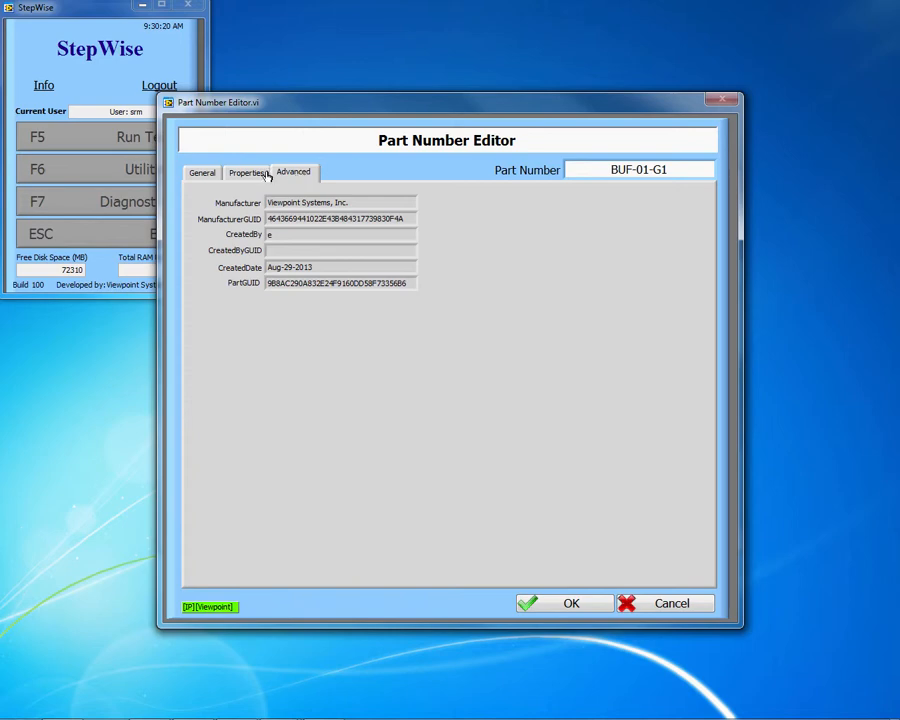
click(267, 175)
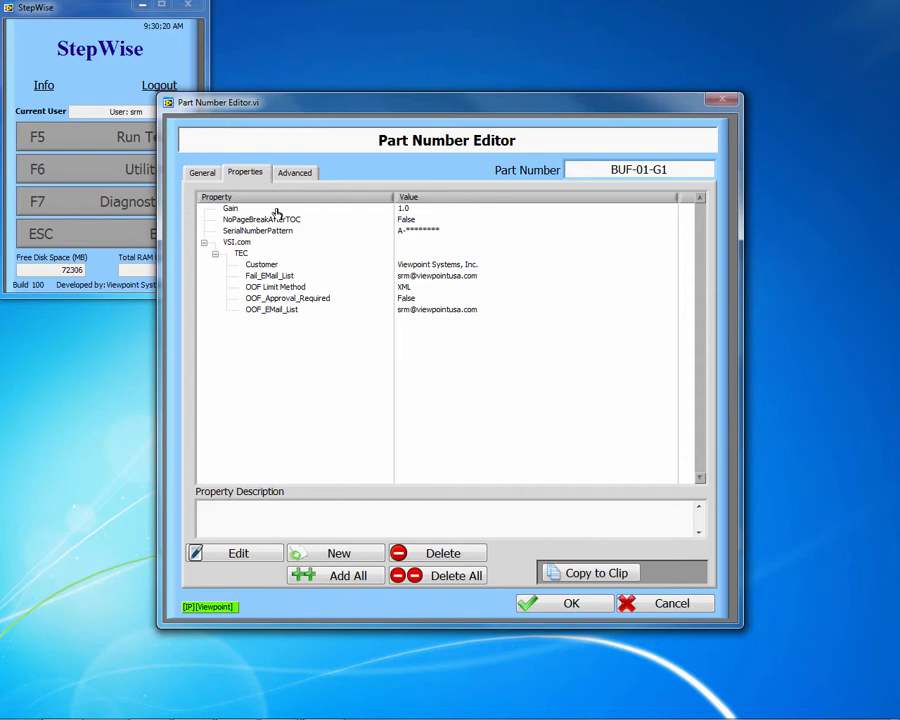
Set the Gain property of part BUF-01-G1 to 10
click(274, 211)
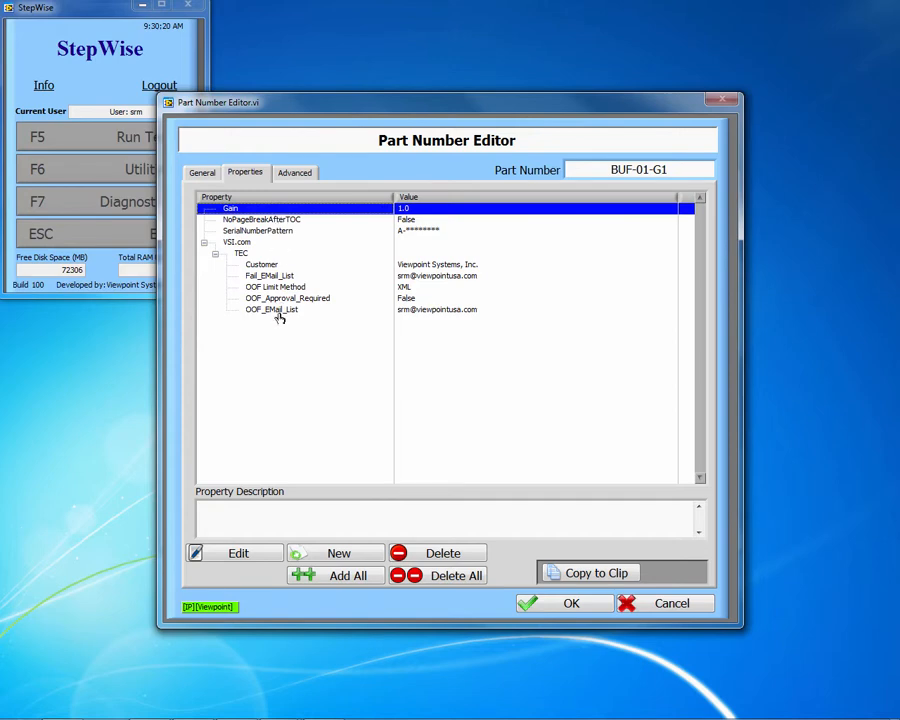
click(235, 556)
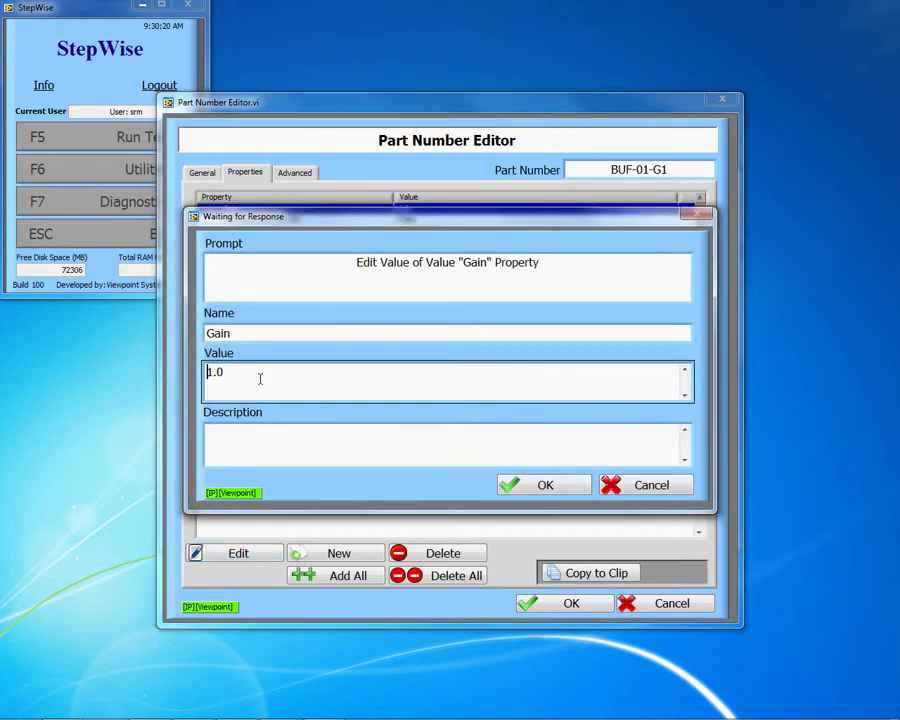
click(236, 366)
drag(212, 373, 186, 369)
text(10)
click(540, 487)
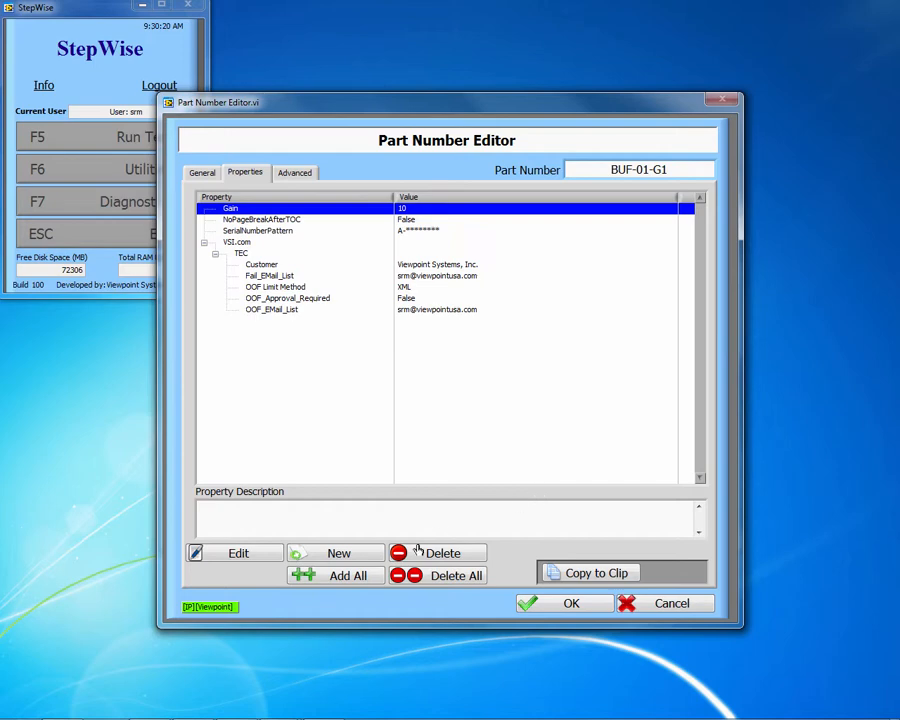
Add a property named New_Property_1 with the value 45.7 to part BUF-01-G1
click(341, 554)
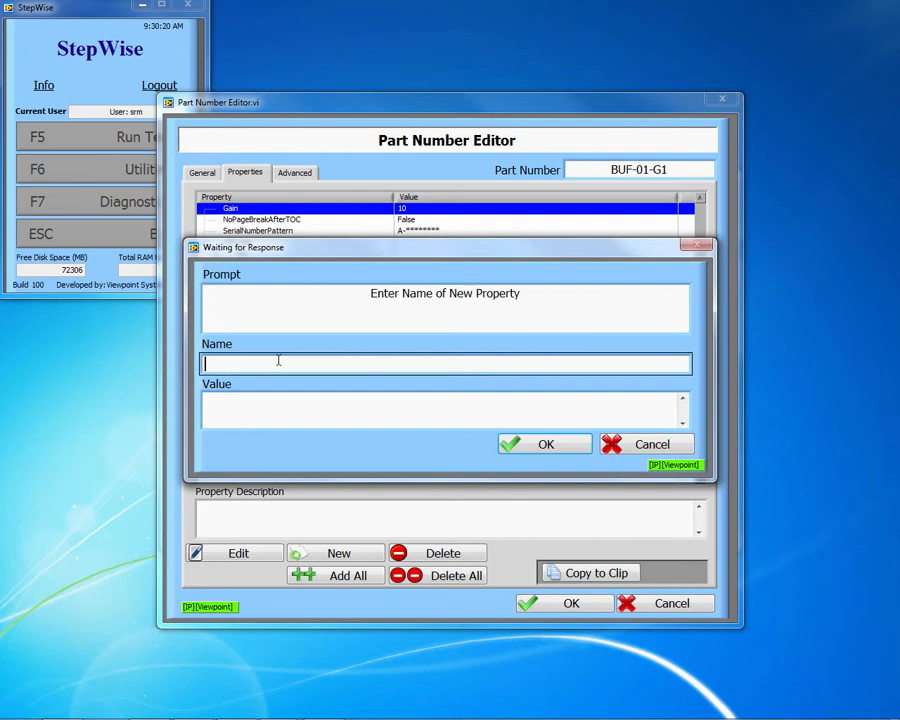
text(New_Property_1)
click(438, 403)
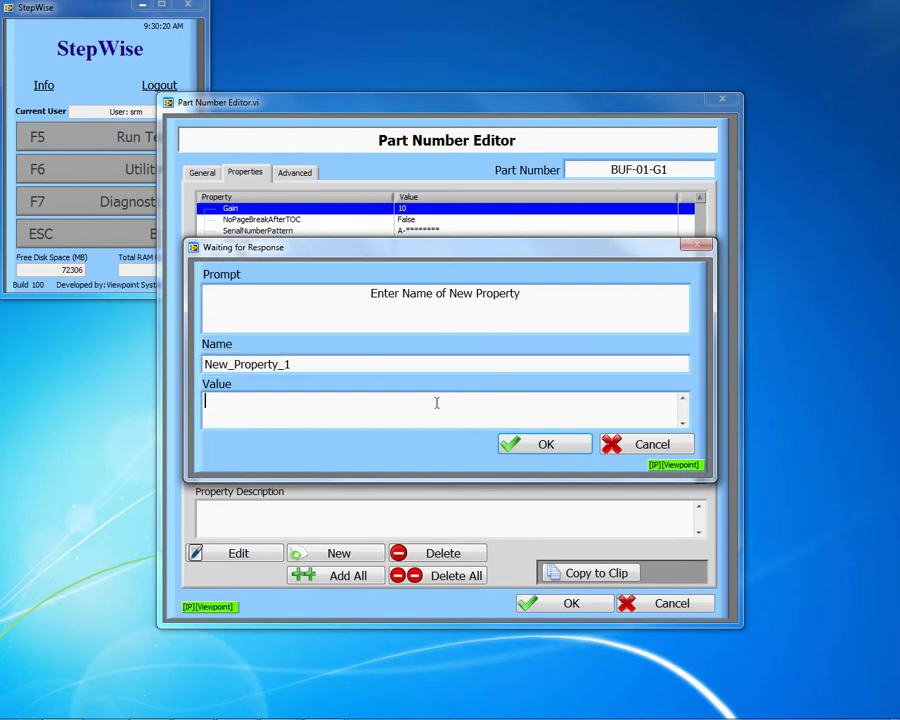
text(45.7)
click(546, 443)
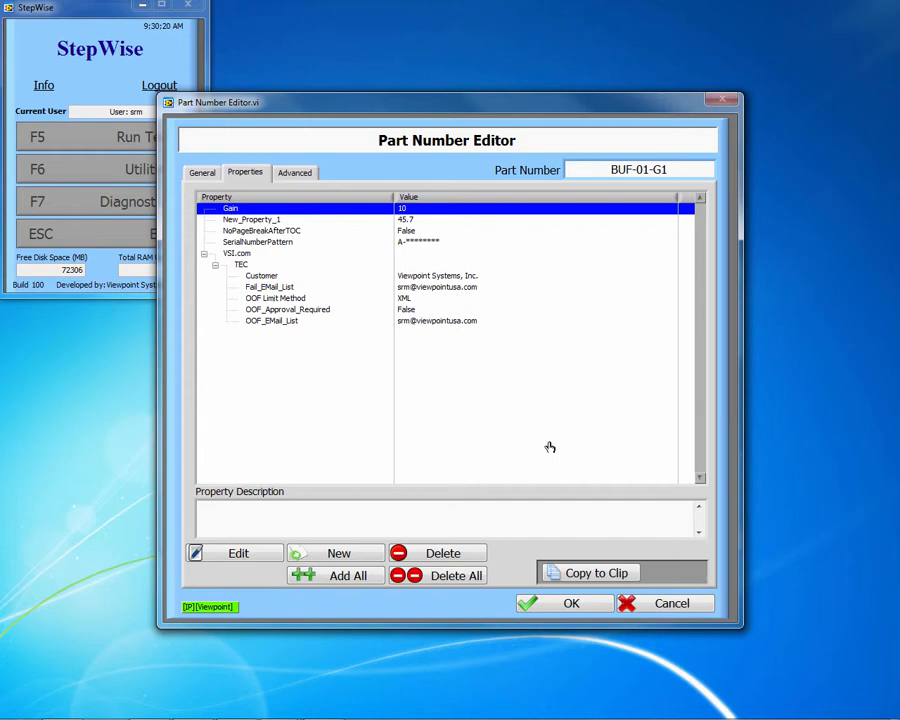
Delete the New_Property_1 property from part BUF-01-G1
click(322, 224)
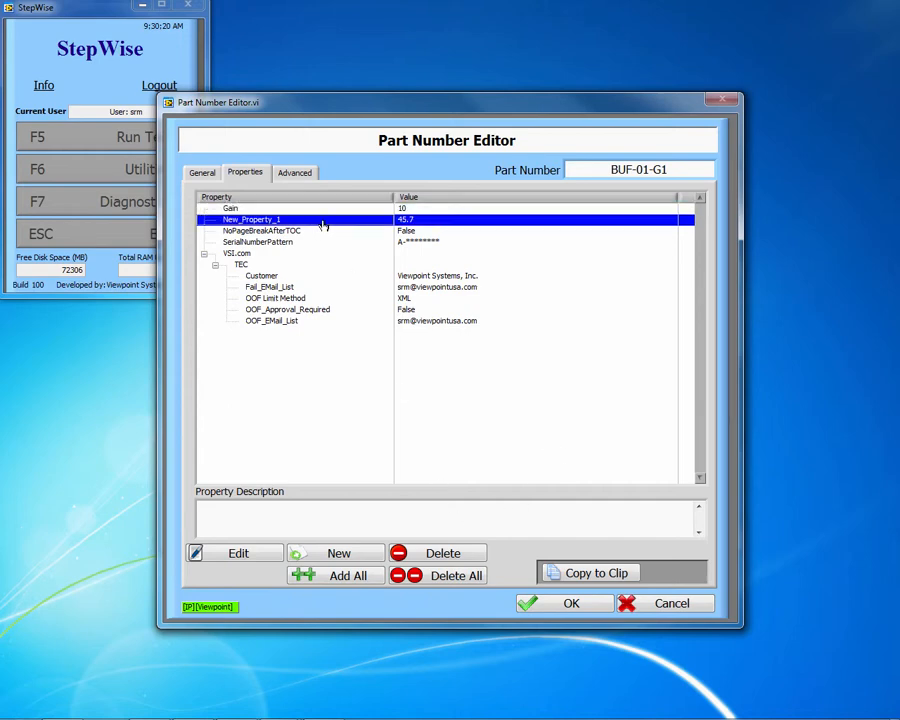
click(449, 557)
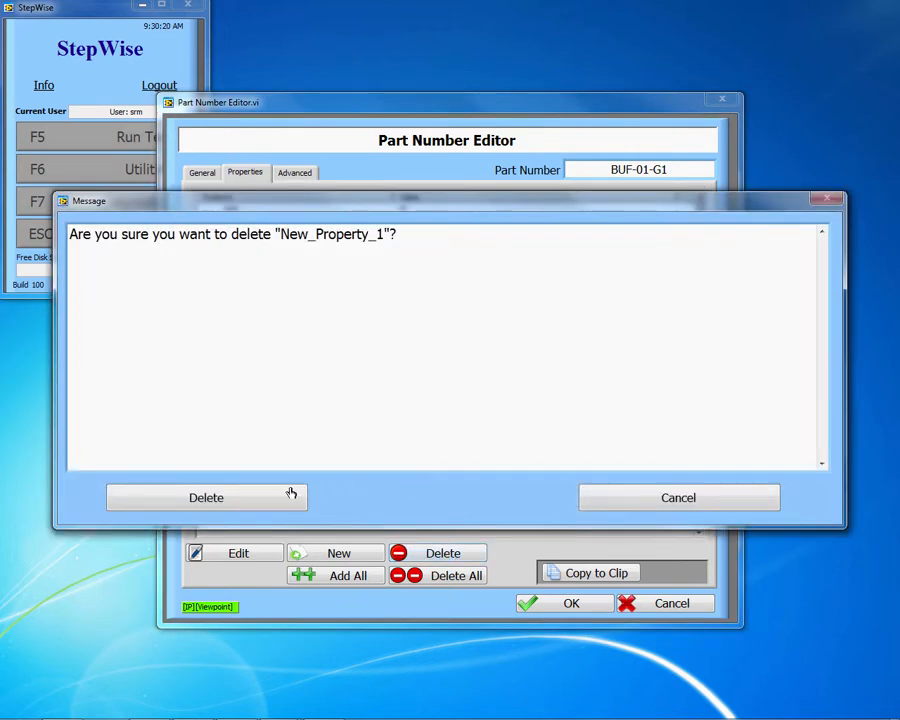
click(267, 499)
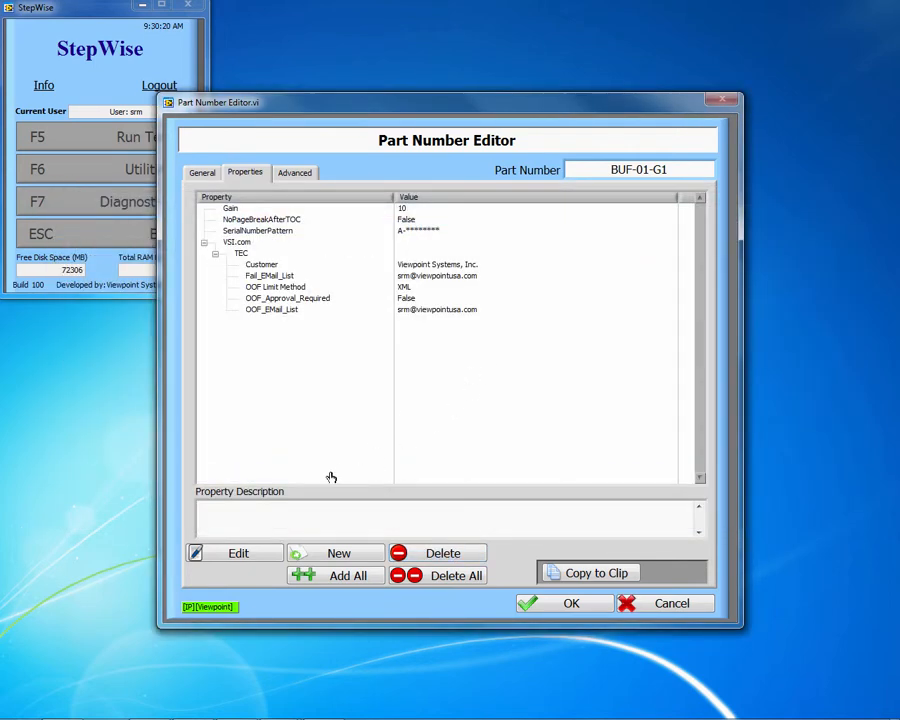
Add all available properties to part BUF-01-G1, and discard the part's edits
click(346, 576)
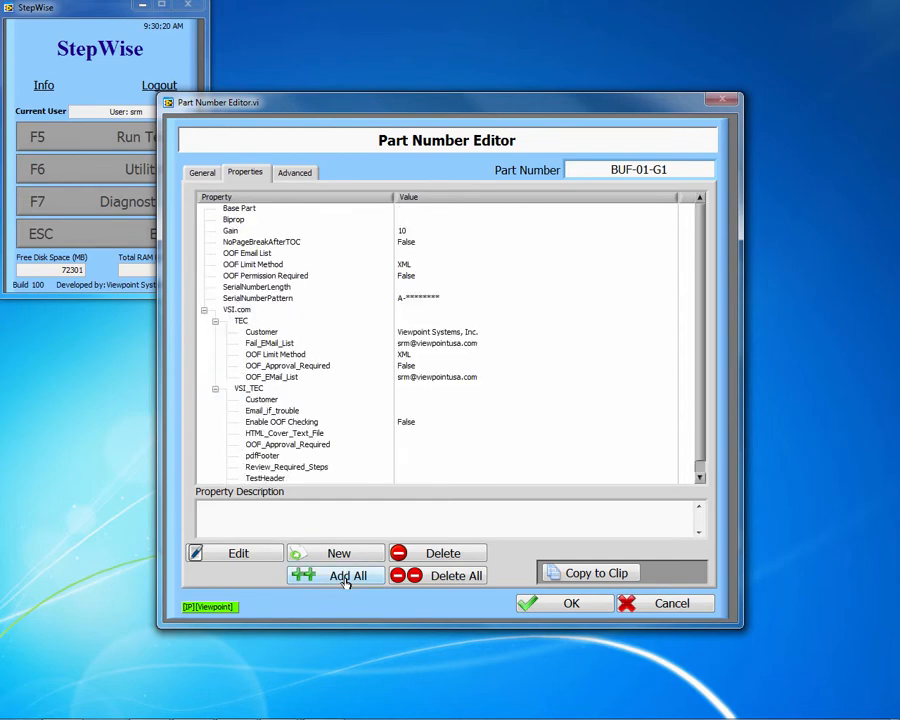
click(660, 604)
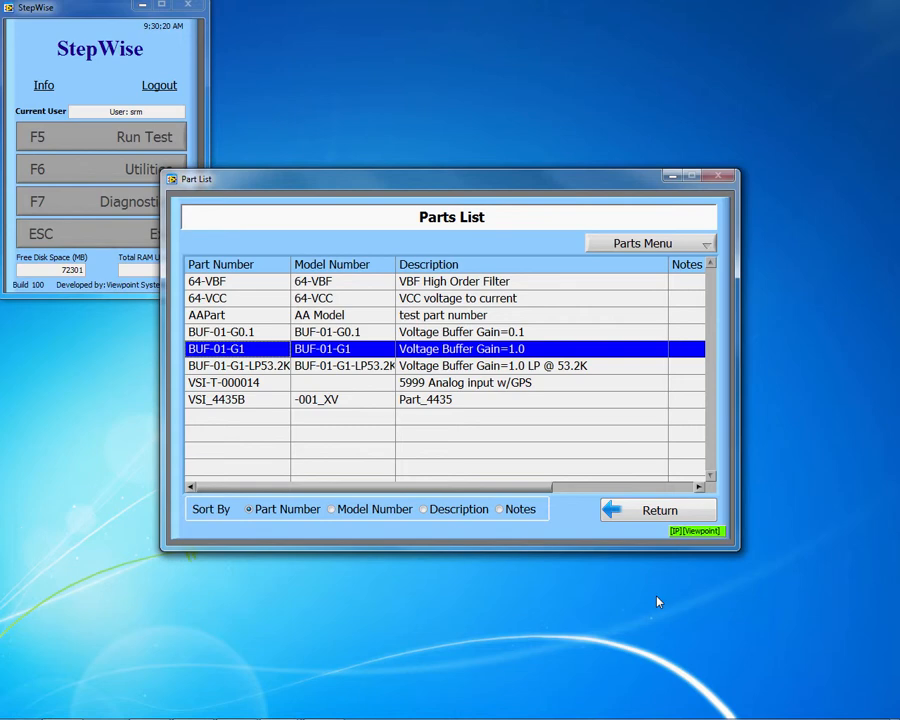
Create a new part with the part number New_Part_1
click(698, 241)
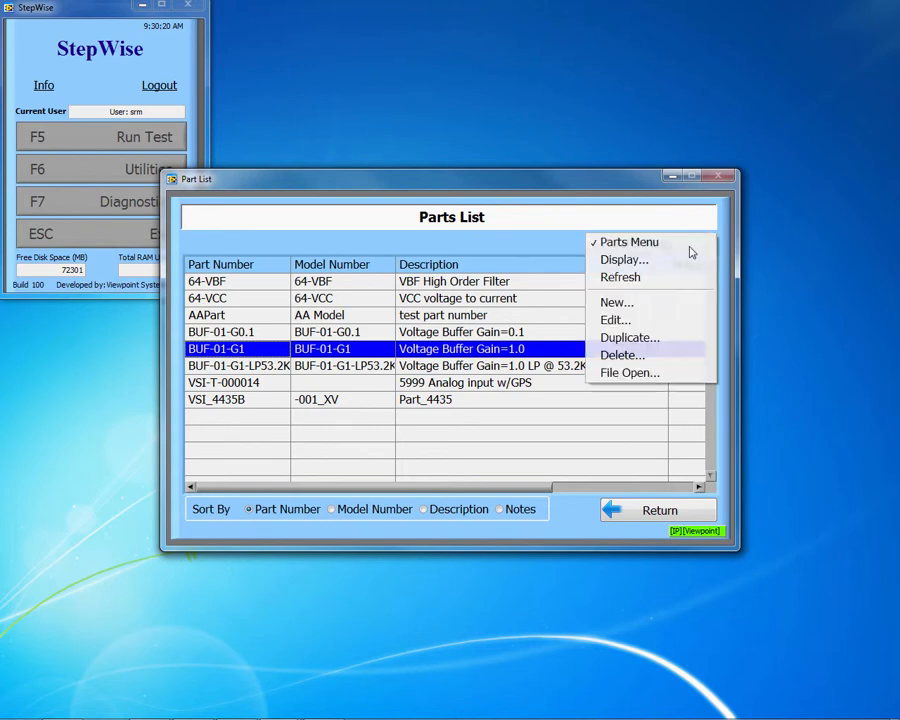
click(616, 302)
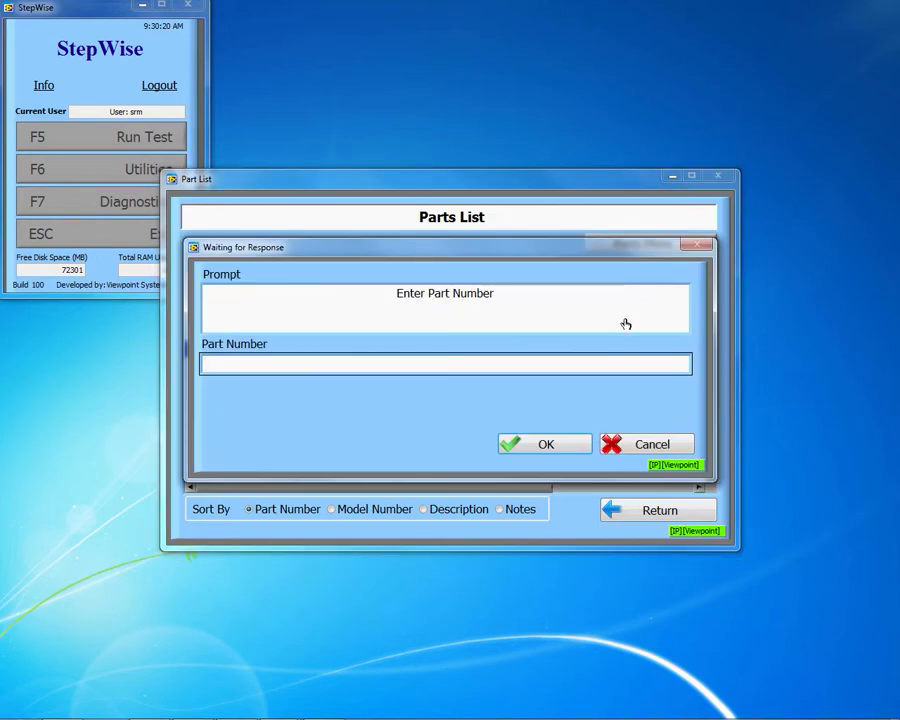
text(New_Part_1)
click(546, 441)
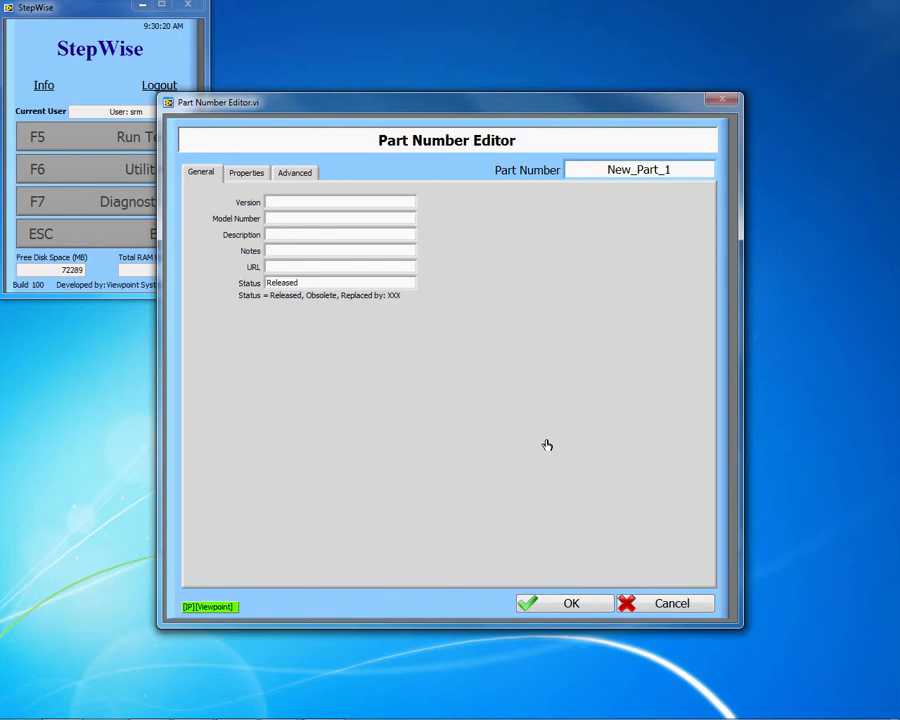
Check the advanced information of New_Part_1 and add all available properties to it
click(289, 176)
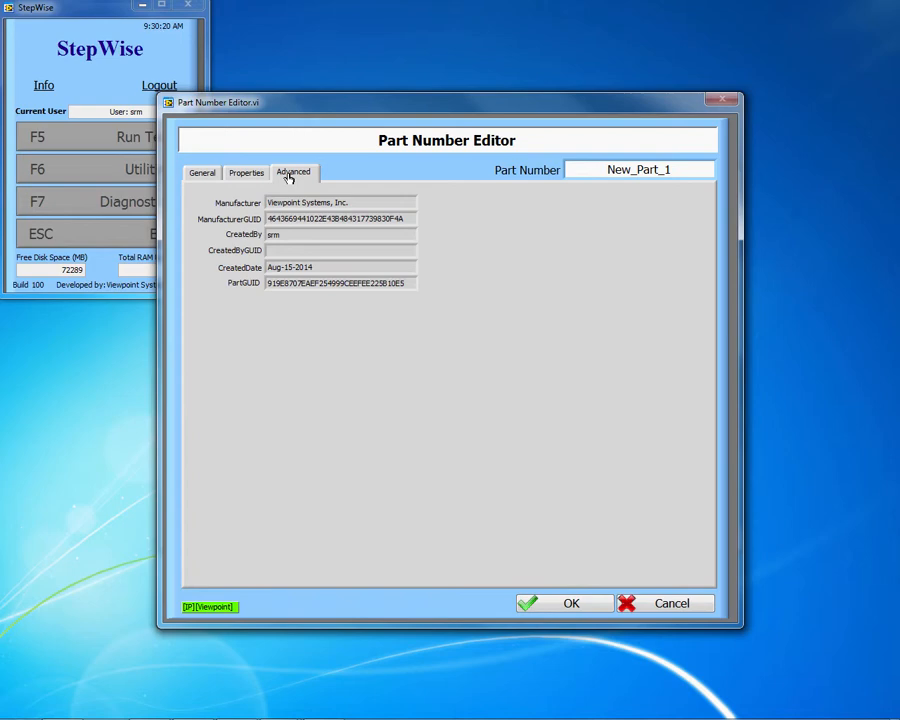
click(255, 176)
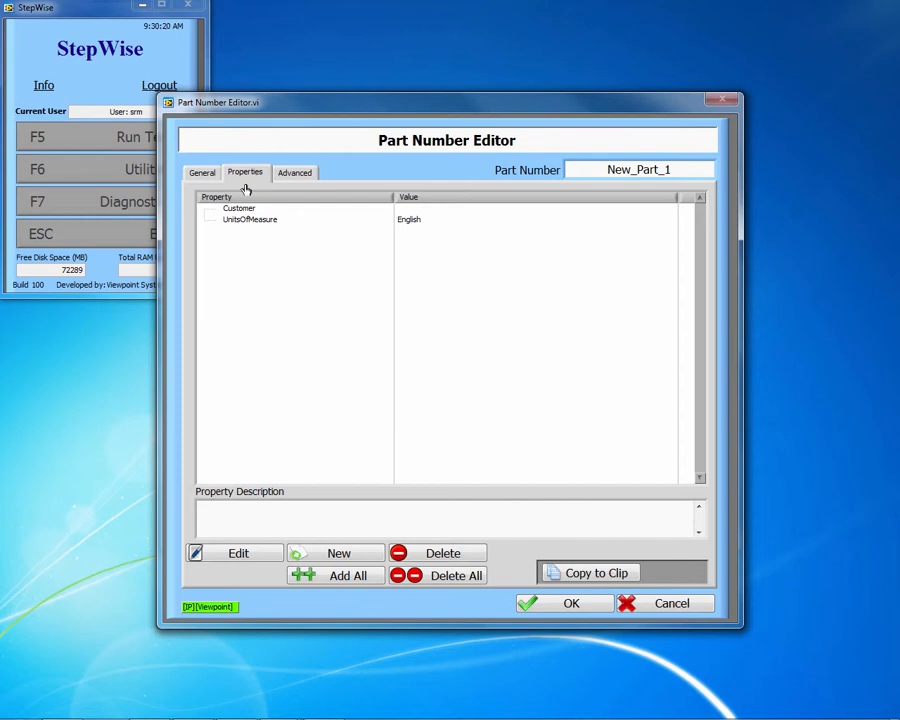
click(357, 576)
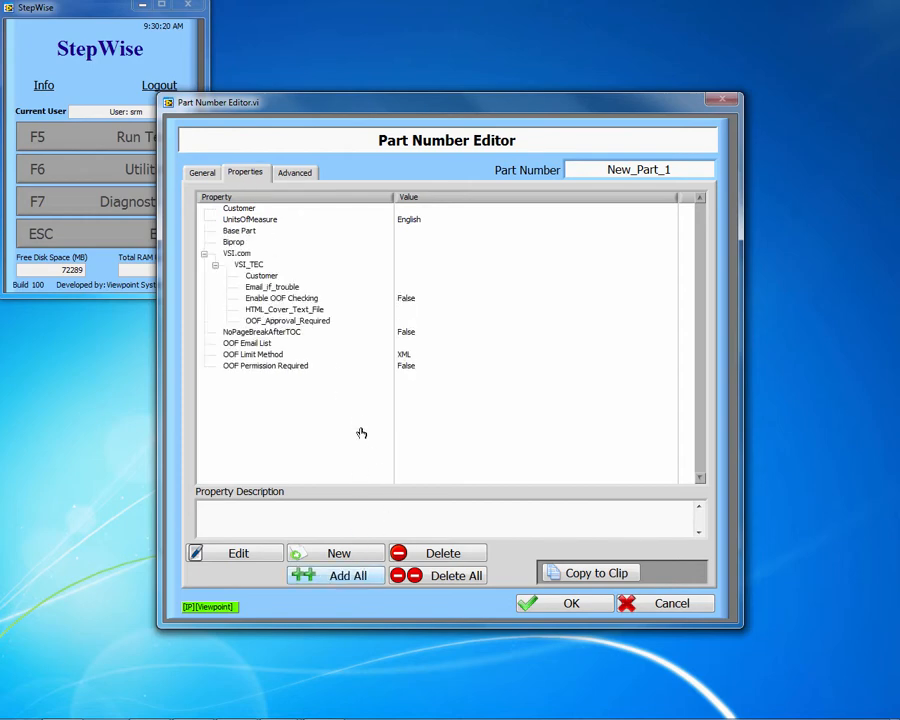
Delete the Biprop property from New_Part_1, and discard the new part
click(251, 220)
click(437, 558)
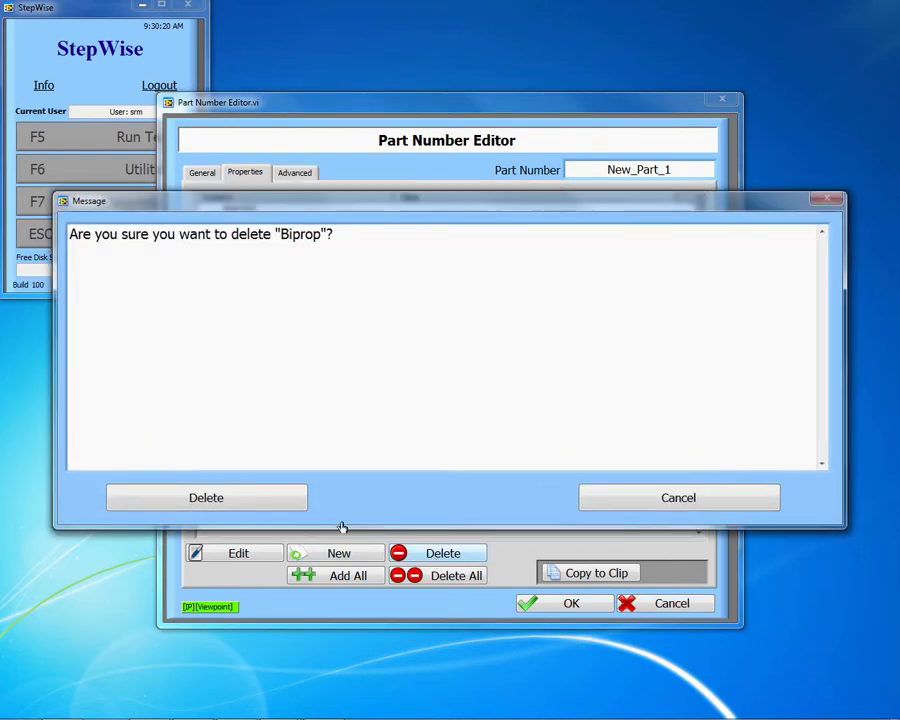
click(208, 496)
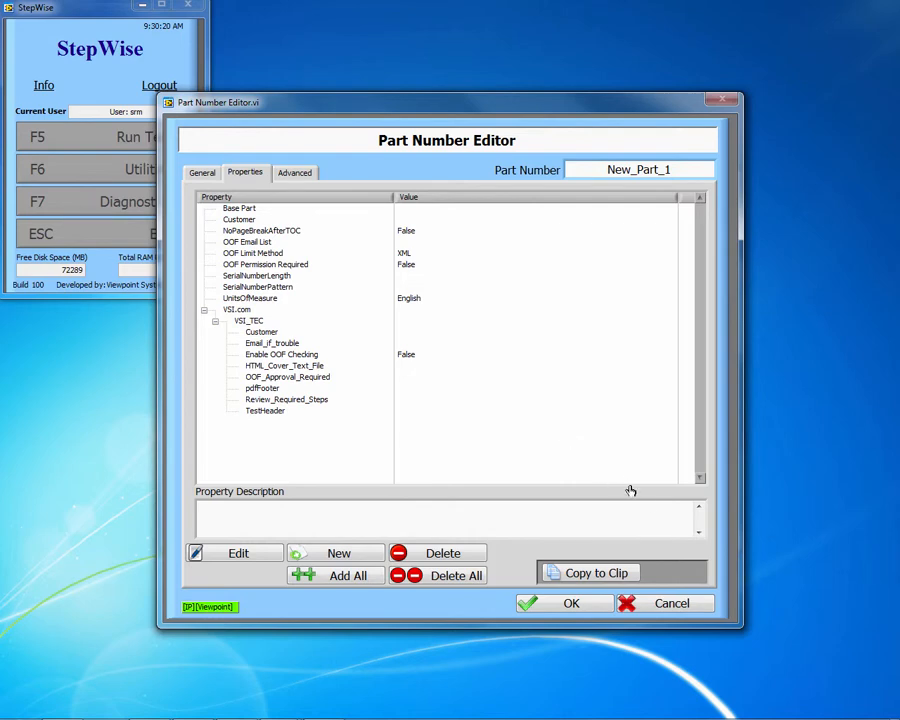
click(670, 605)
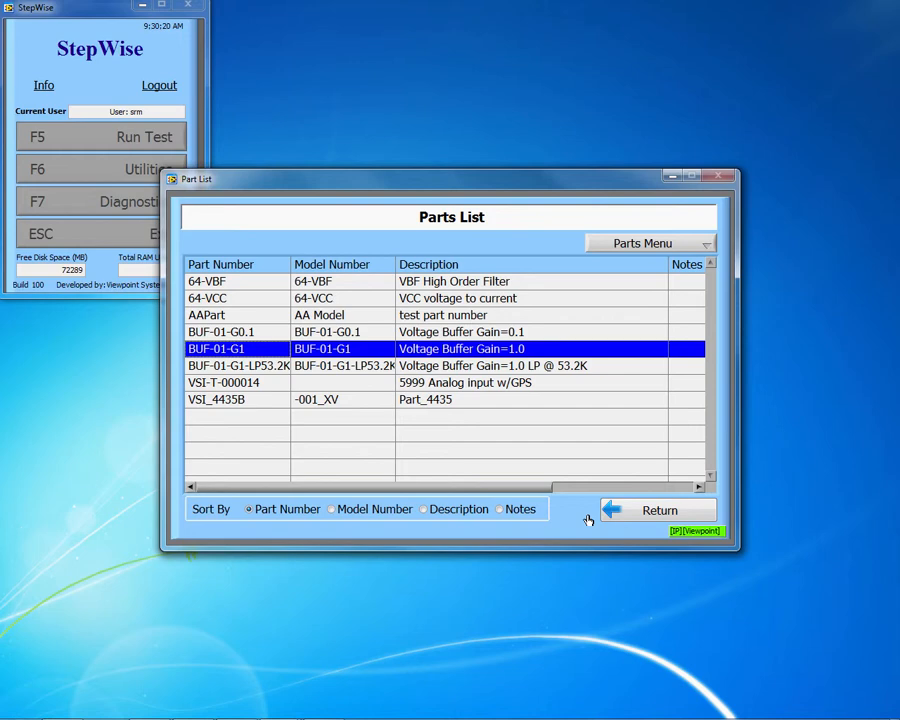
Duplicate part BUF-01-G1 under the part number Duplicate_Part_1
click(699, 245)
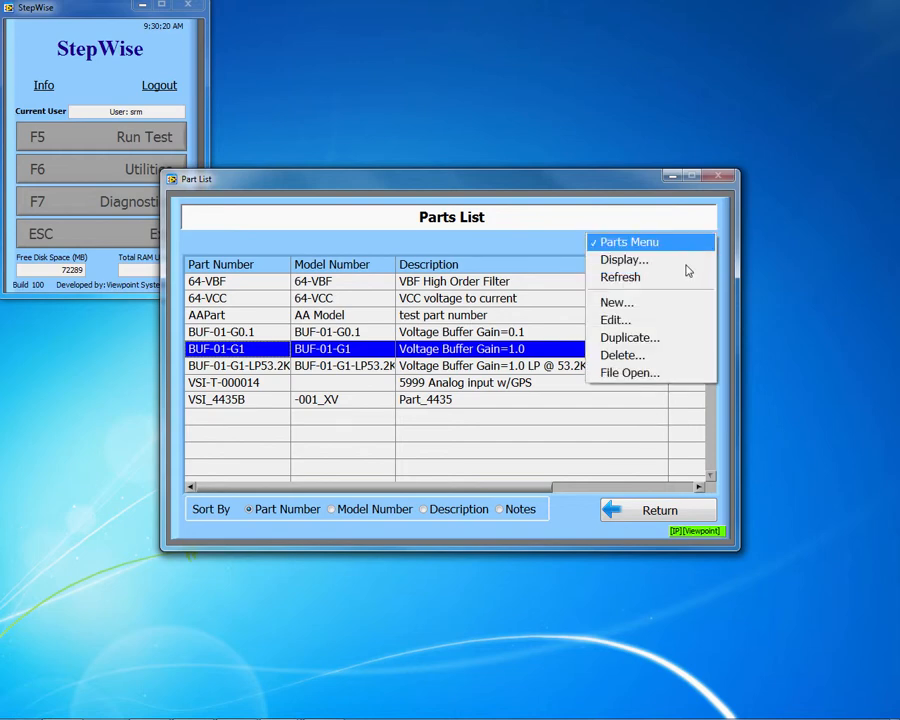
click(668, 346)
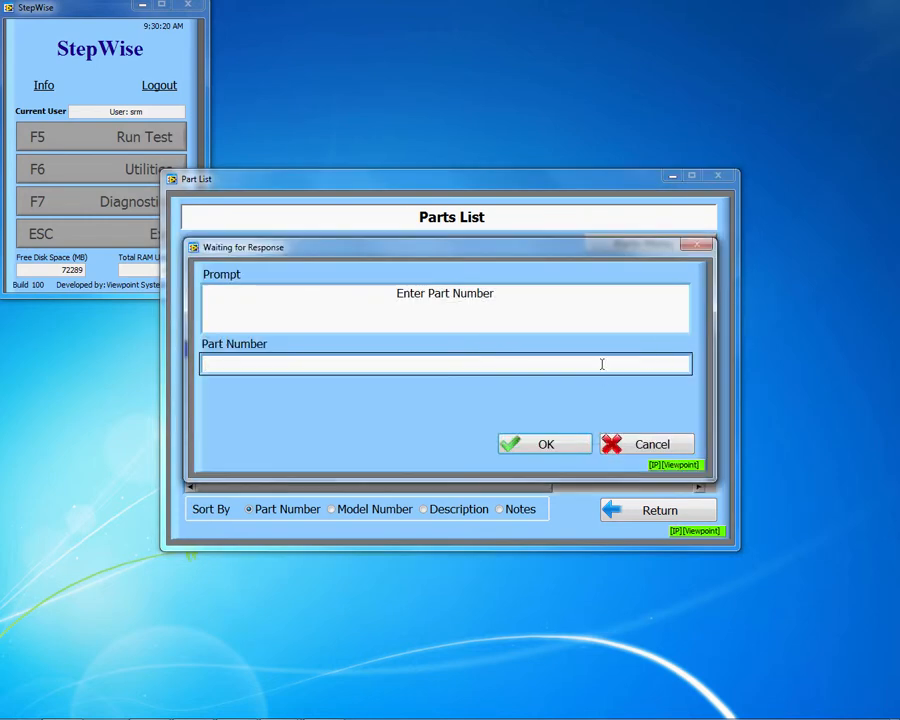
text(Duplicate_Part_1)
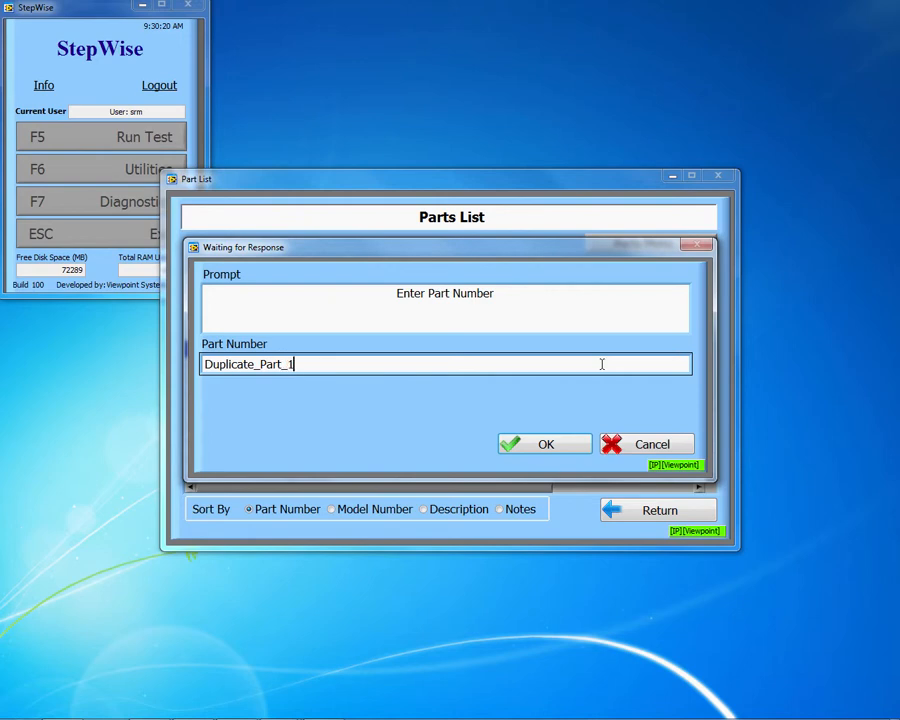
click(551, 444)
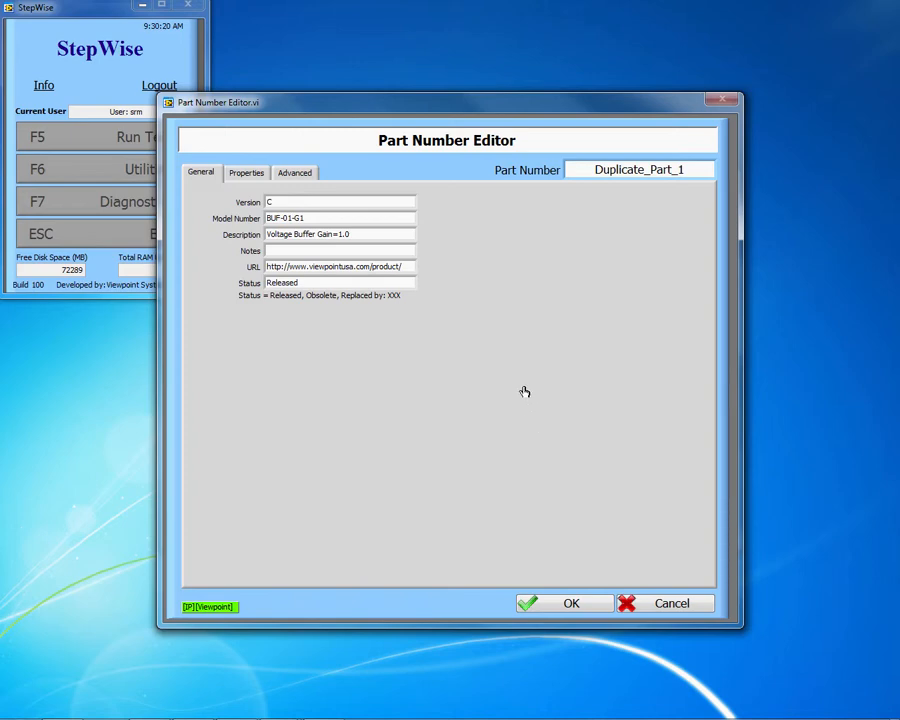
Set the Gain property of Duplicate_Part_1 to 0.1
click(250, 177)
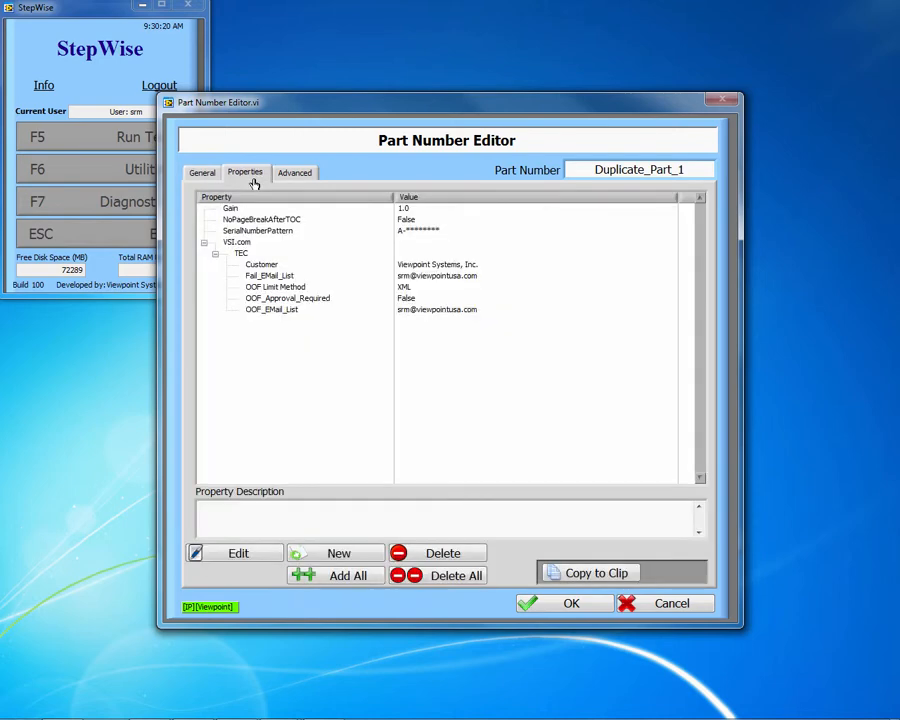
click(253, 209)
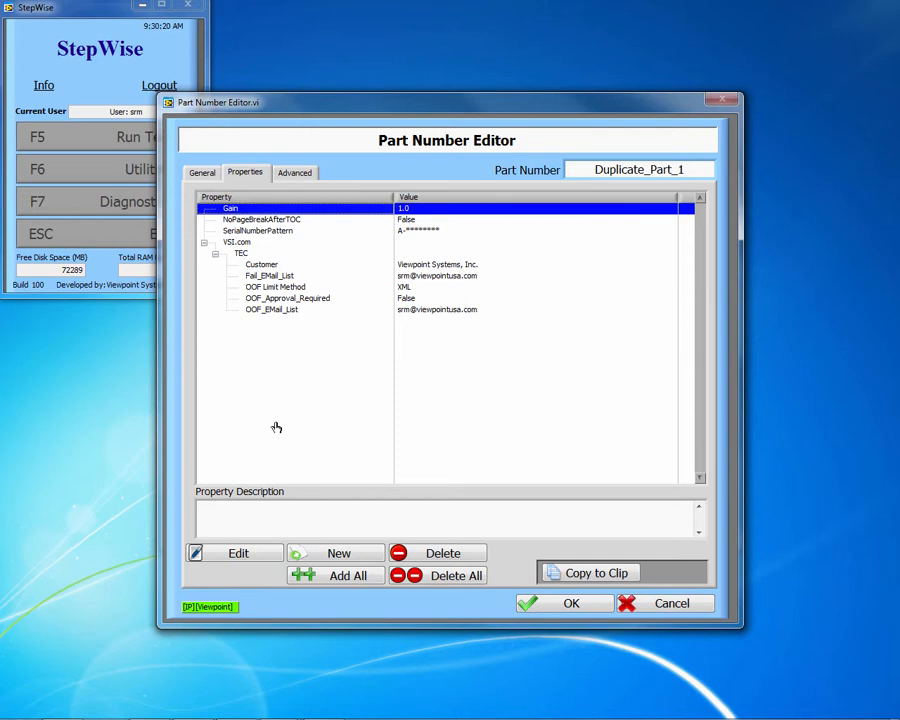
click(249, 563)
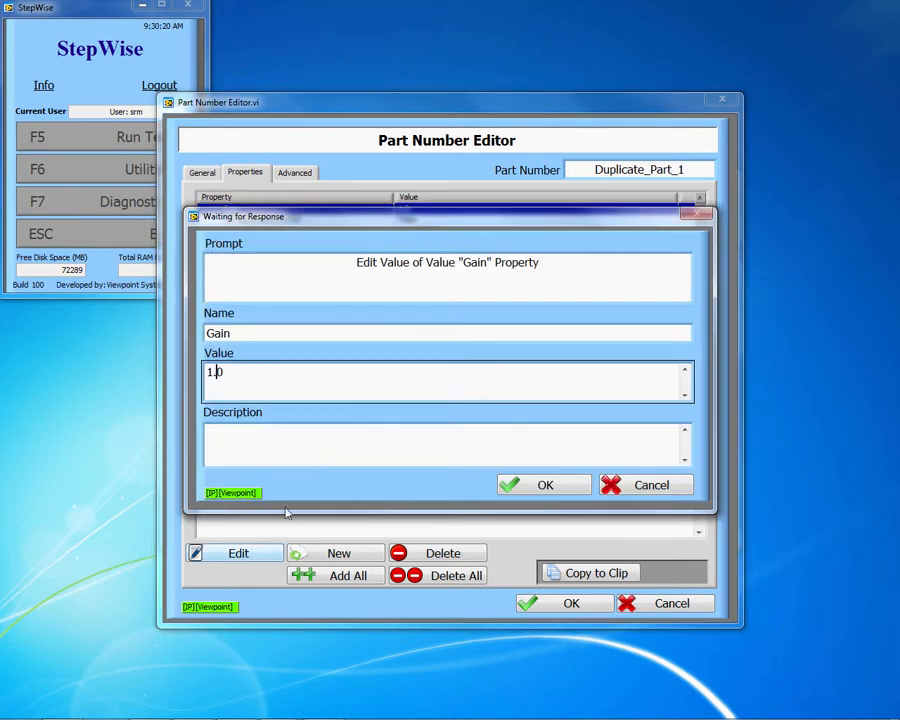
double_click(237, 368)
click(237, 368)
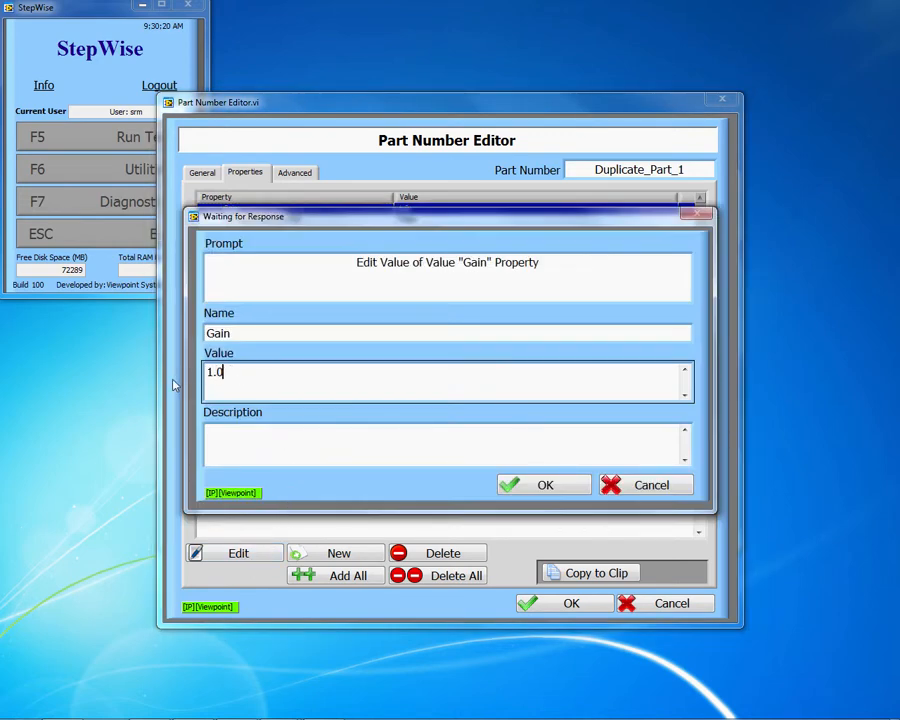
key(BackSpace)
key(BackSpace)
key(BackSpace)
text(0.1)
click(510, 485)
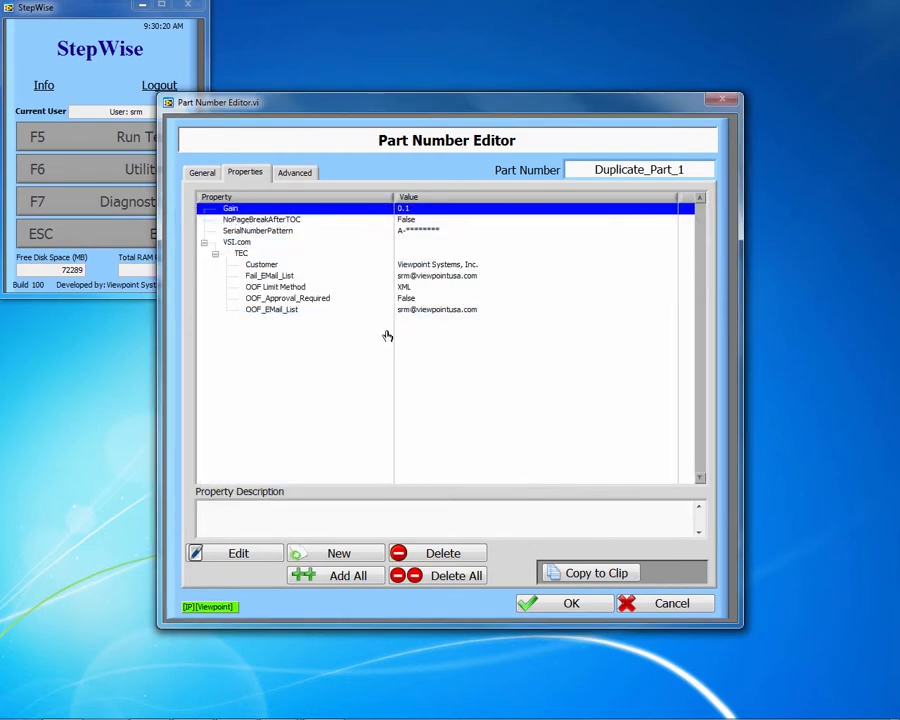
Set the duplicate's description and model number to Duplicate_Part_1, and save the part to the parts list
click(199, 173)
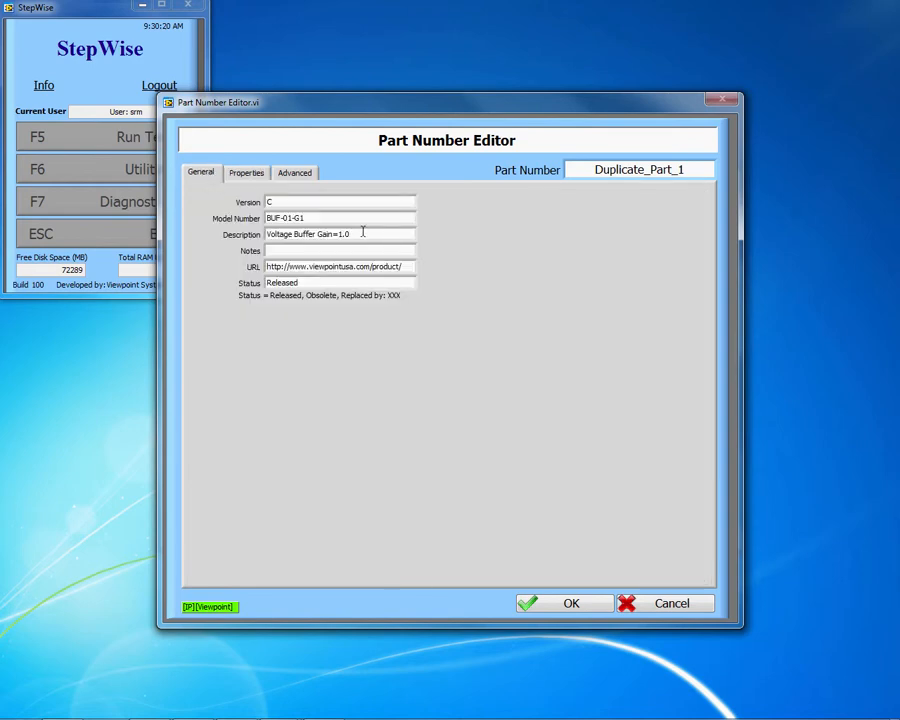
drag(362, 234, 244, 236)
text(Dupl)
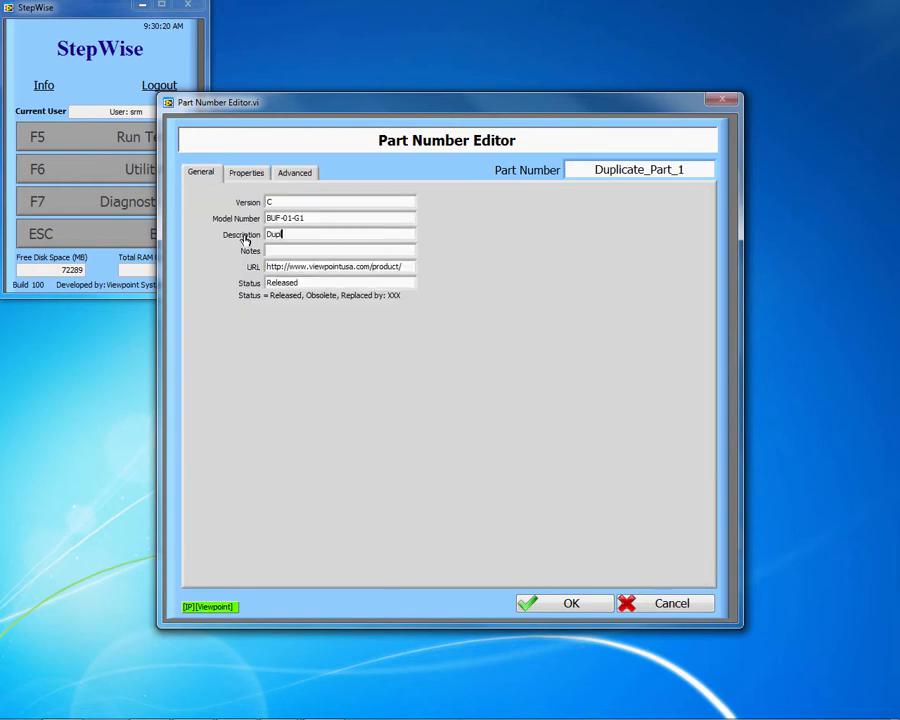
text(icate_Part_1)
drag(318, 216, 258, 216)
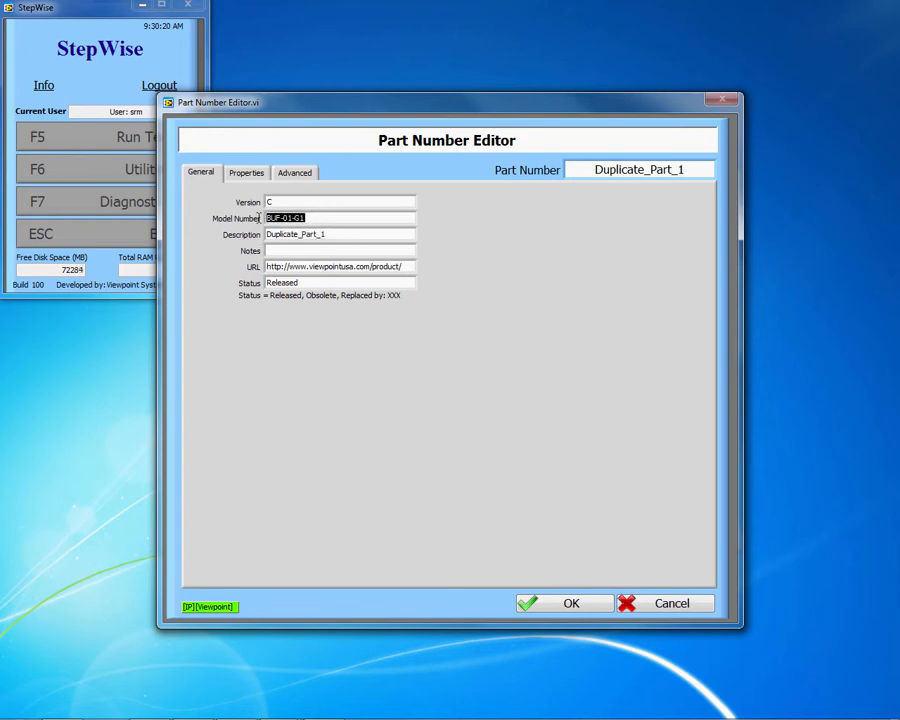
text(Duplicate_Part_1)
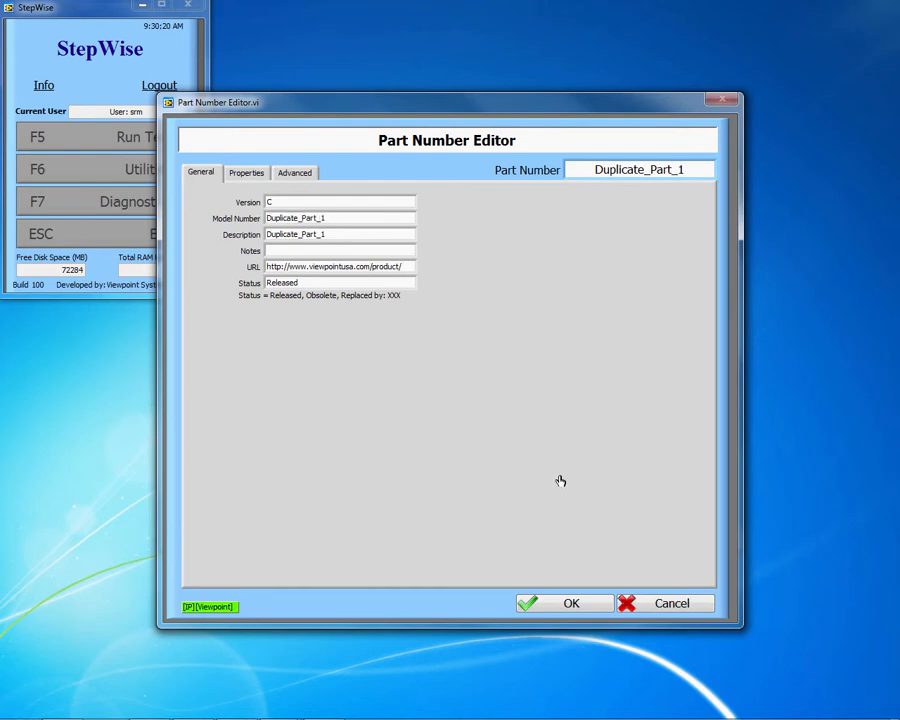
click(565, 605)
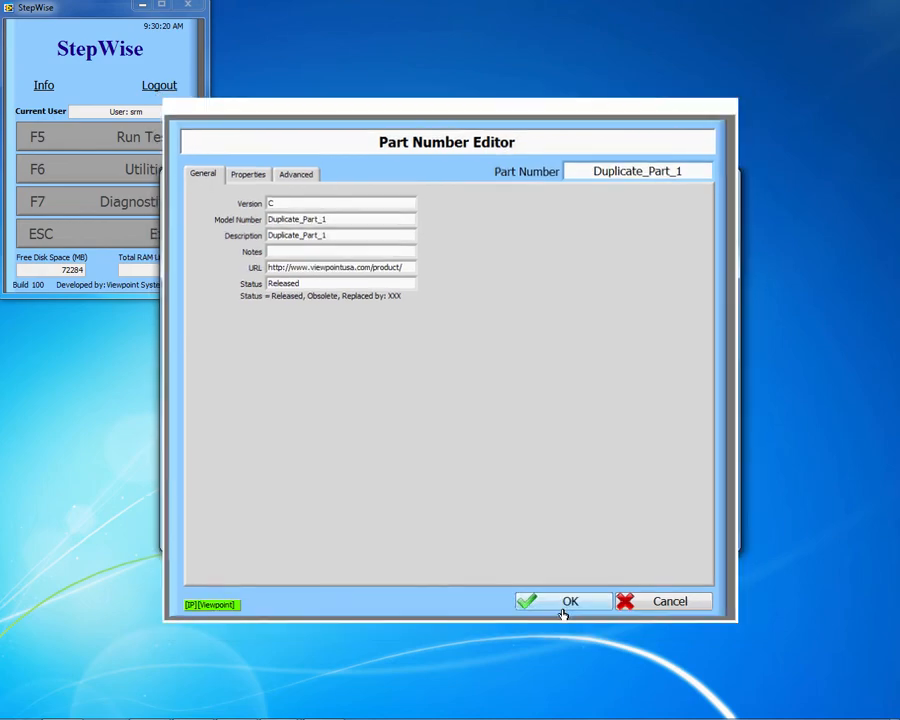
click(490, 383)
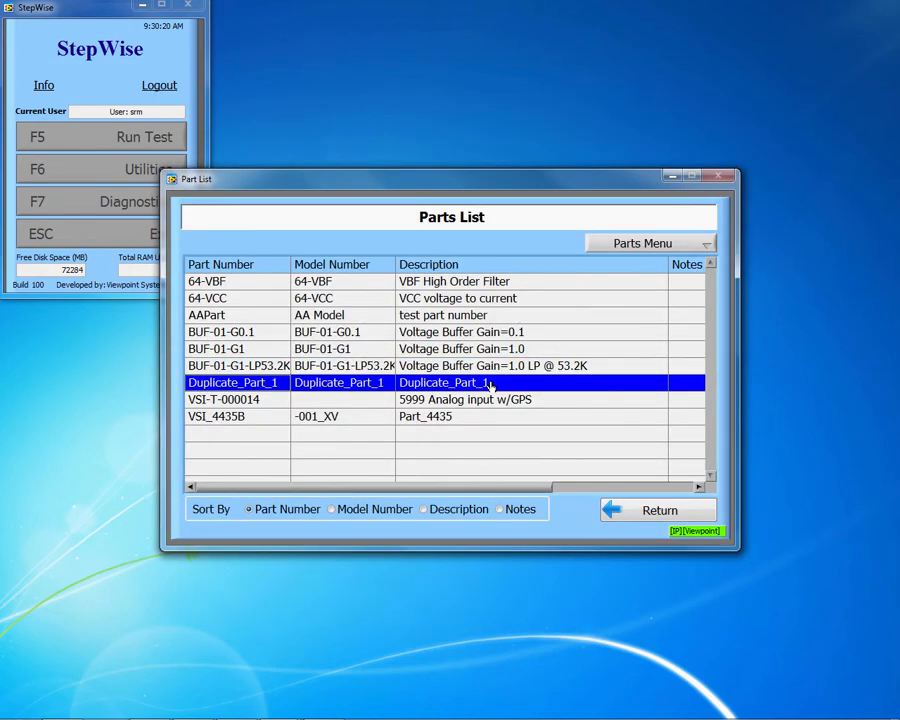